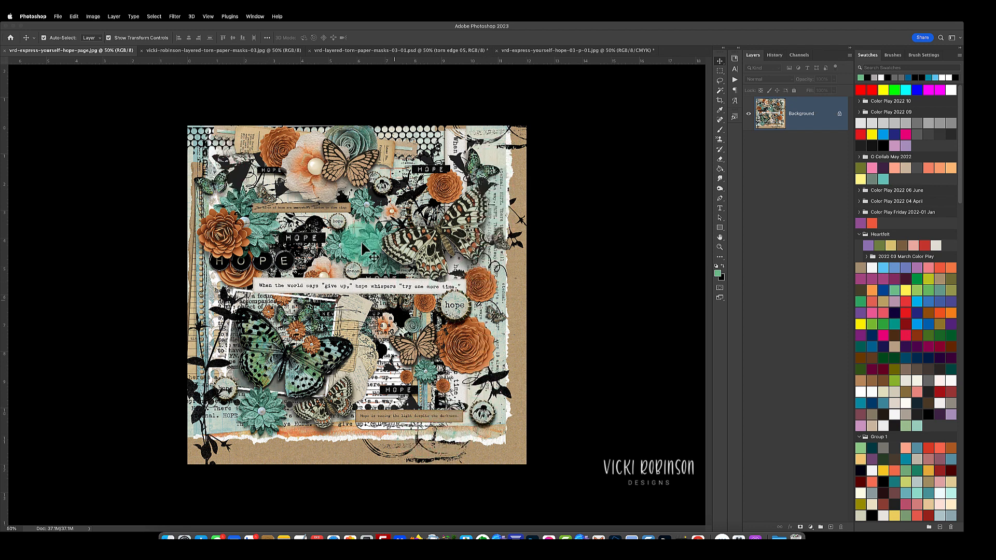
Step: Review the mask preview, switch to vrd-layered-torn-paper-masks-03-01.psd and select the "clip paper here" layer
{"action": "left_click", "coordinate": [177, 51]}
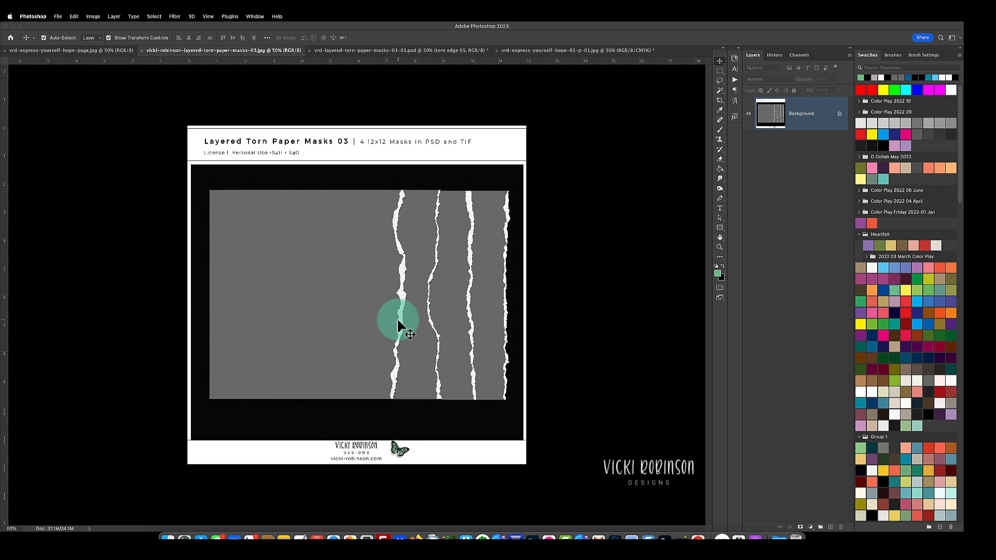
{"action": "left_click", "coordinate": [405, 51]}
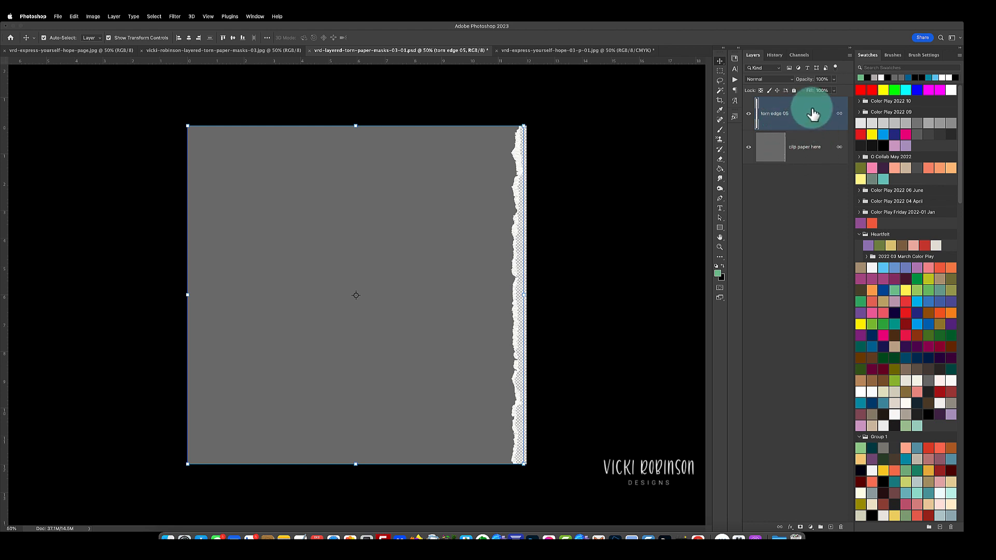
{"action": "left_click", "coordinate": [814, 155]}
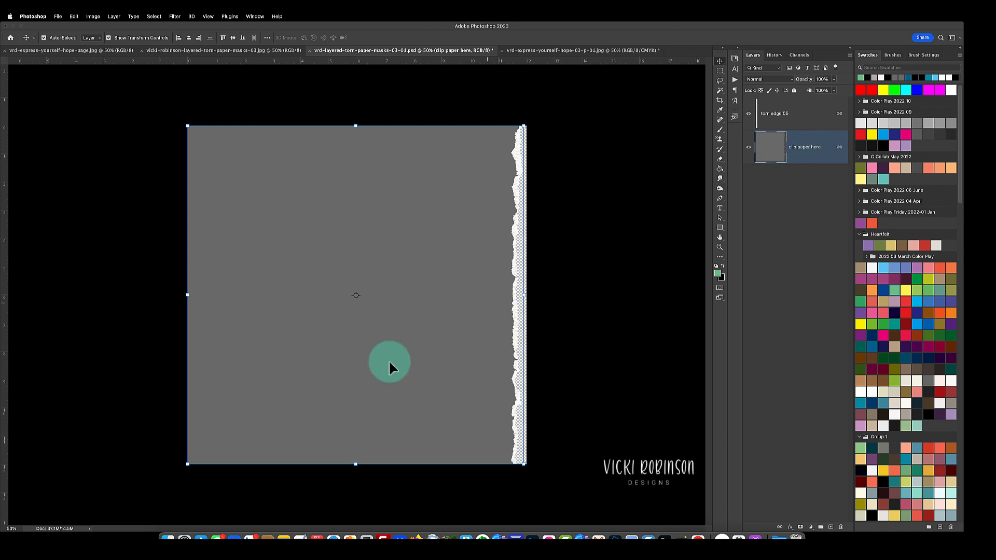
Step: Place vrd-express-yourself-hope-02-p-01.jpg from the papers-12x12 Finder folder directly above the "clip paper here" layer
{"action": "left_click", "coordinate": [169, 531]}
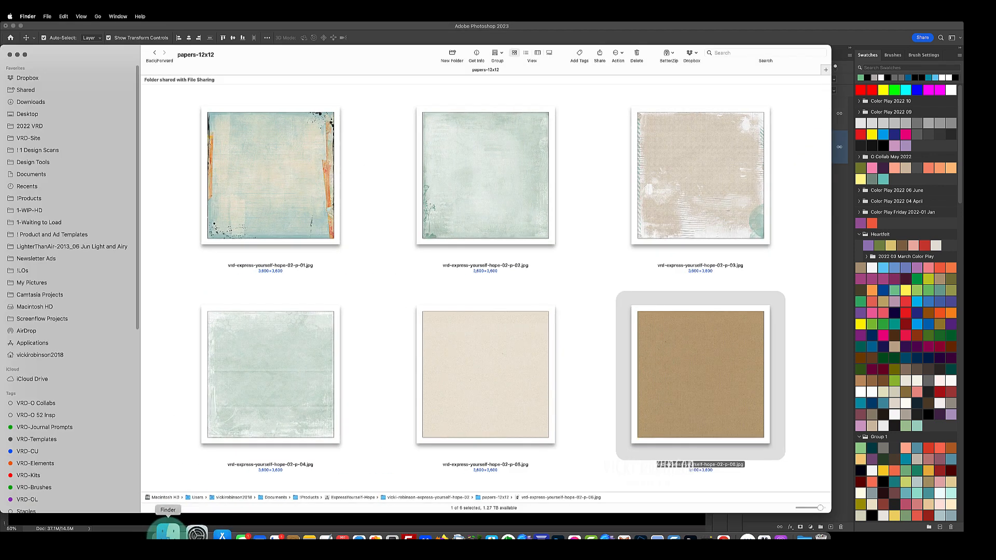
{"action": "left_click_drag", "start_coordinate": [831, 515], "coordinate": [723, 478]}
{"action": "left_click_drag", "start_coordinate": [329, 75], "coordinate": [344, 247]}
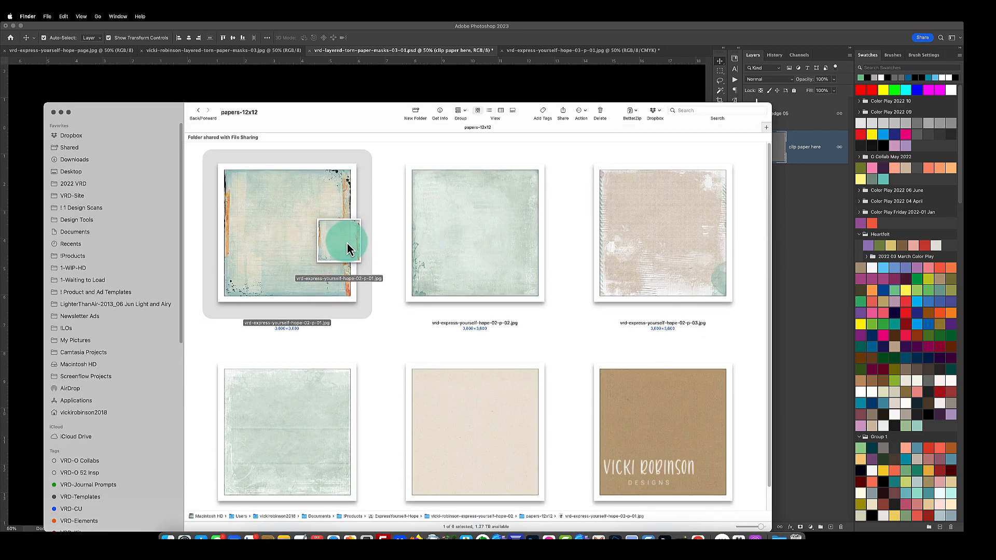
{"action": "left_click_drag", "start_coordinate": [350, 236], "coordinate": [355, 190]}
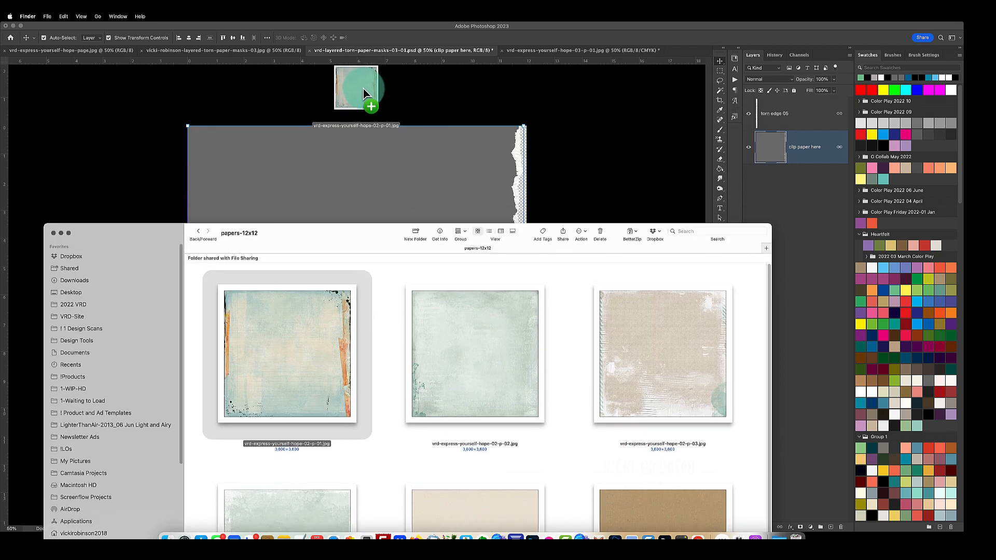
{"action": "left_click_drag", "start_coordinate": [363, 88], "coordinate": [359, 139]}
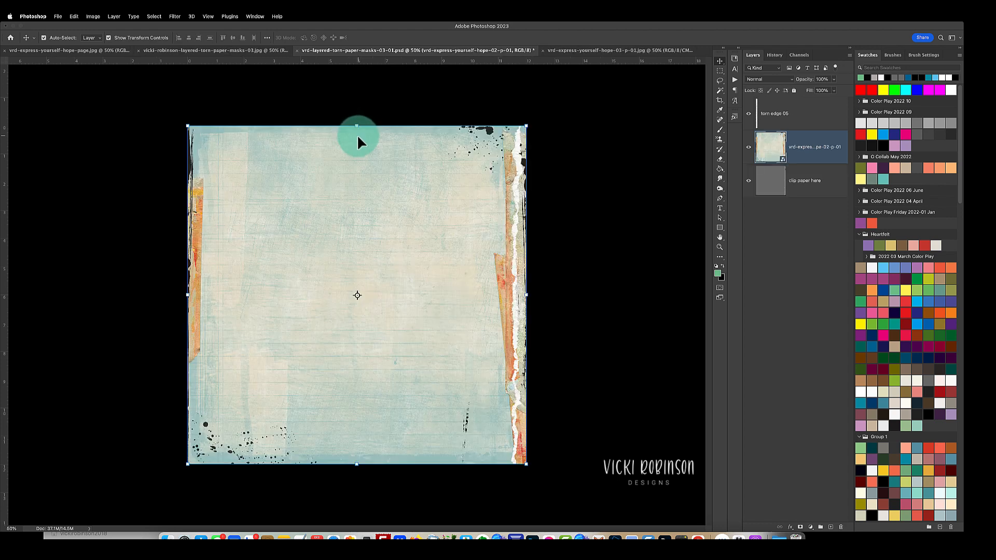
Step: Clip the placed paper to the "clip paper here" layer with a clipping mask
{"action": "left_click", "coordinate": [821, 188]}
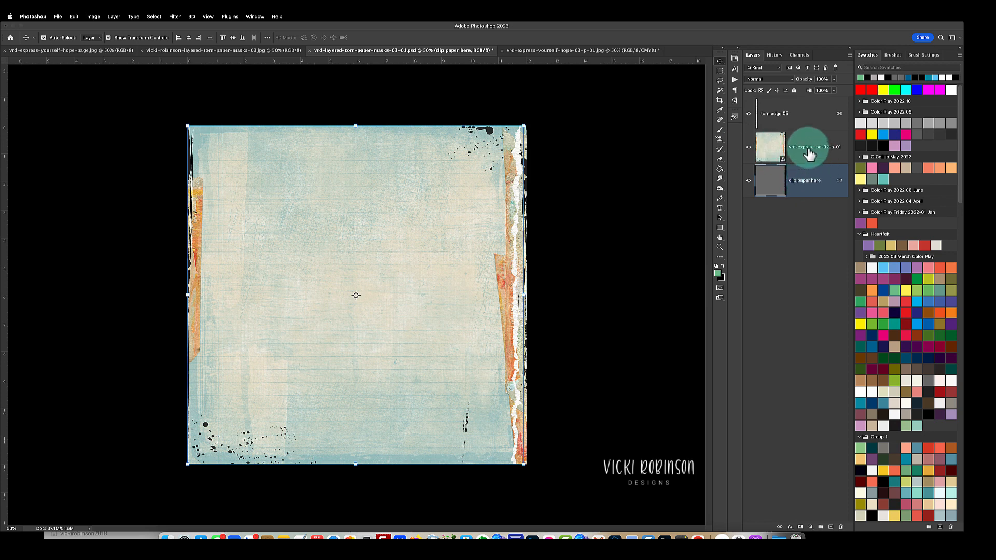
{"action": "left_click_drag", "start_coordinate": [807, 147], "coordinate": [806, 181]}
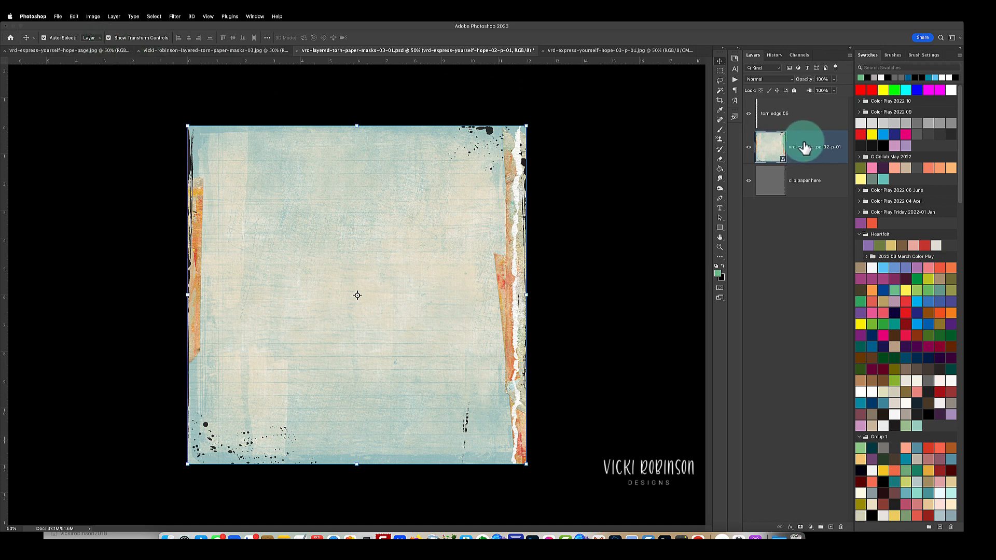
{"action": "left_click", "coordinate": [113, 16]}
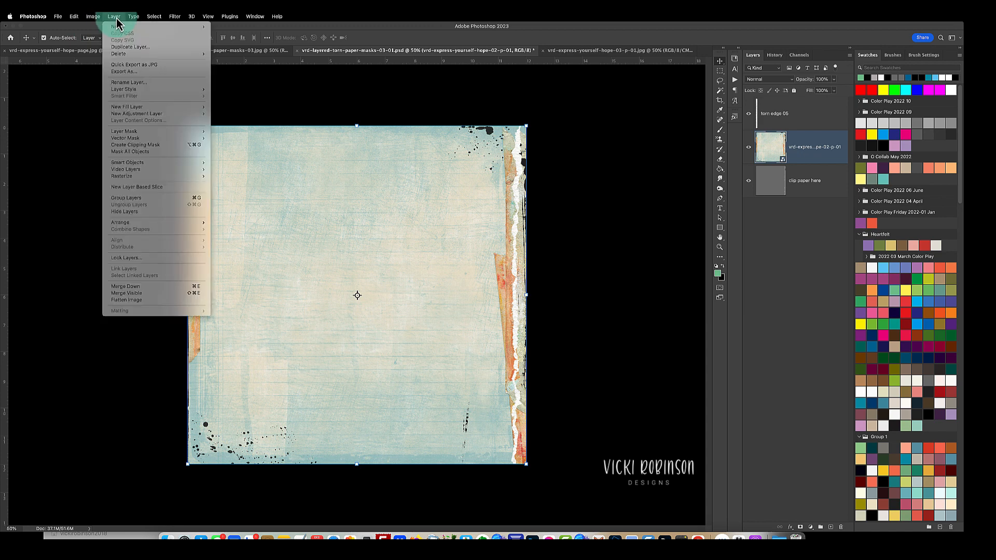
{"action": "left_click", "coordinate": [139, 148]}
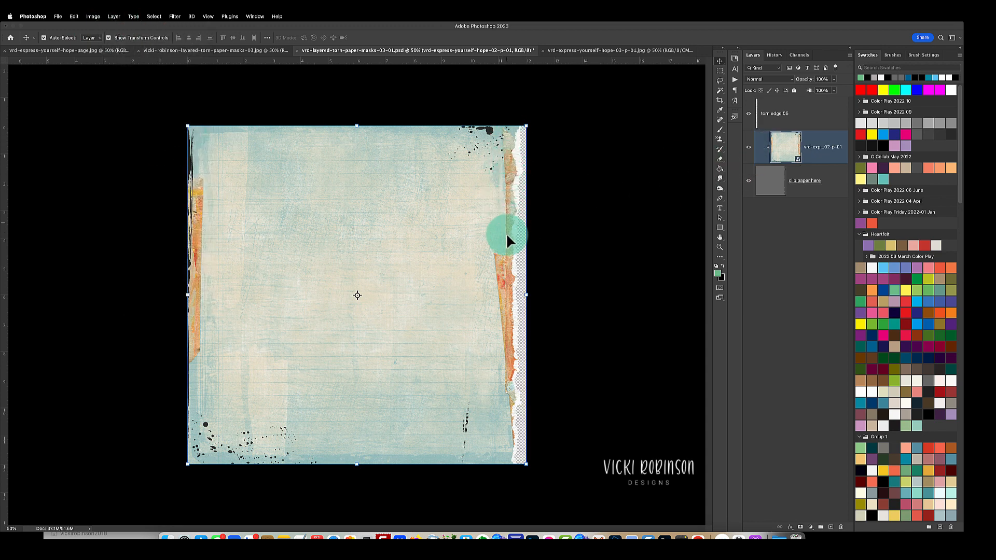
Step: Stamp all visible layers into a new layer above "torn edge 05" and copy it into the kraft paper document
{"action": "left_click", "coordinate": [824, 127]}
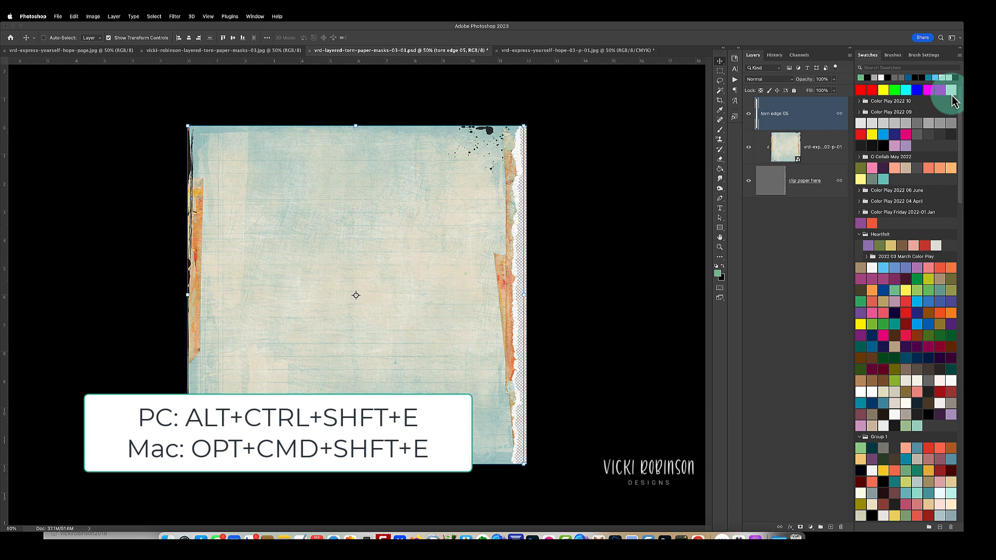
{"action": "key", "text": "super+alt+shift+e"}
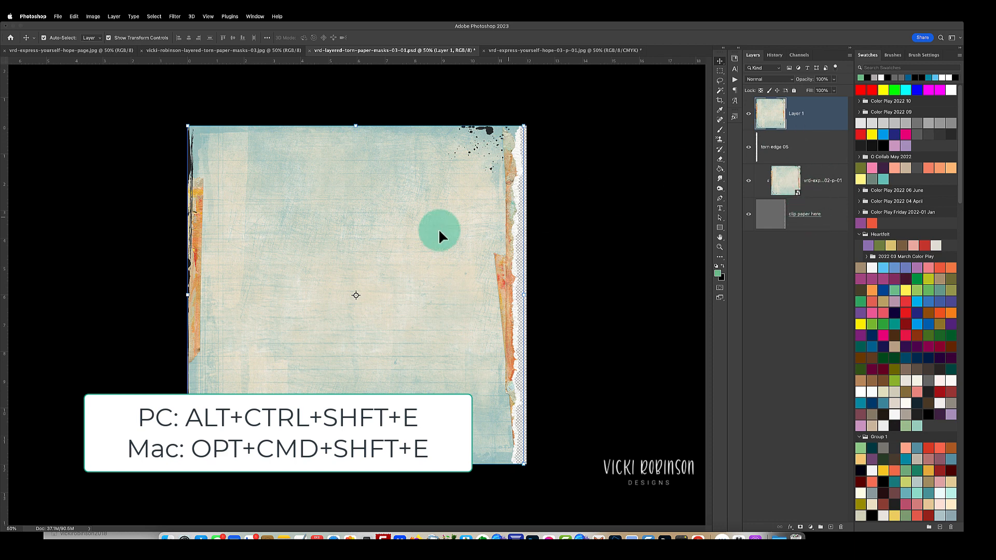
{"action": "left_click_drag", "start_coordinate": [400, 226], "coordinate": [369, 280]}
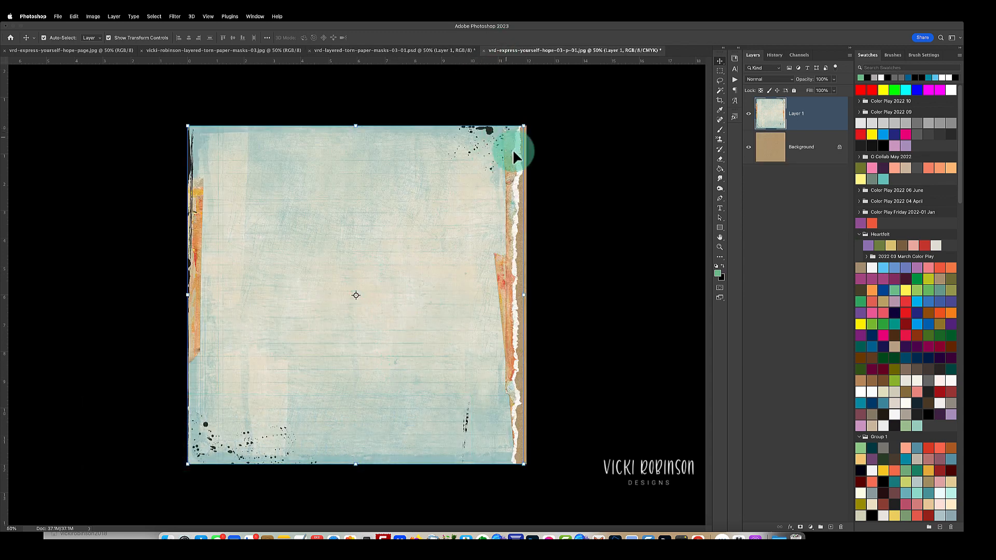
Step: Add a Linear Burn drop shadow at 47% opacity to the torn paper layer
{"action": "double_click", "coordinate": [833, 128]}
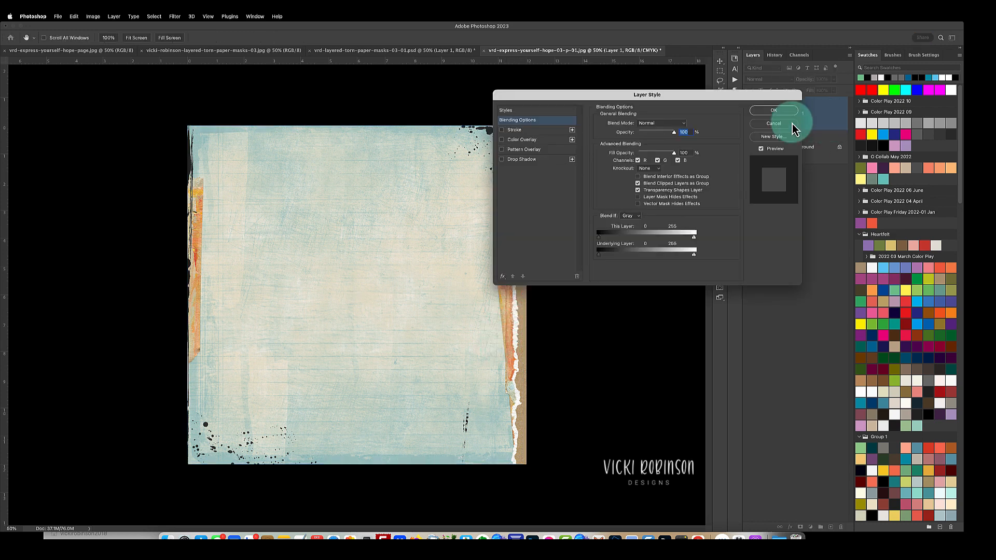
{"action": "left_click", "coordinate": [522, 160]}
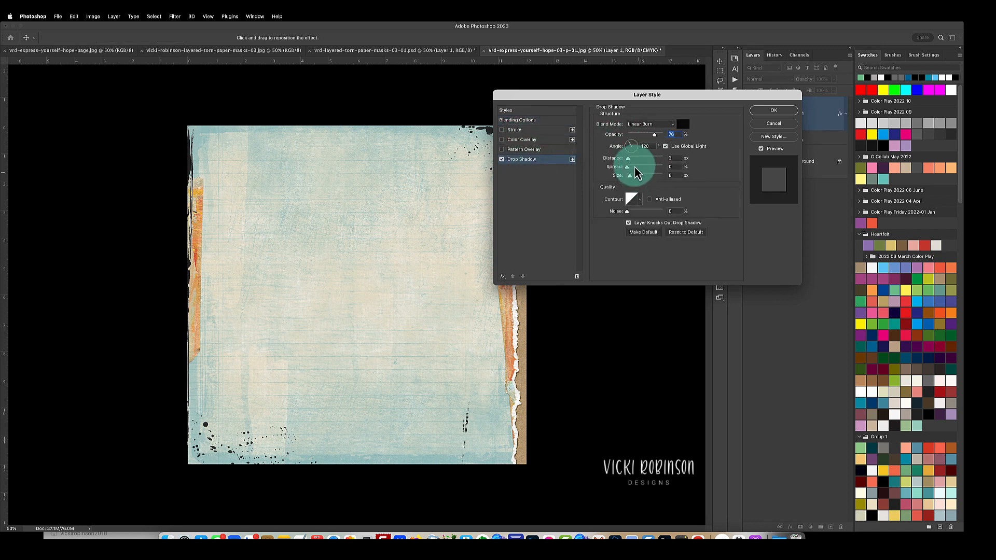
{"action": "left_click_drag", "start_coordinate": [639, 104], "coordinate": [678, 65]}
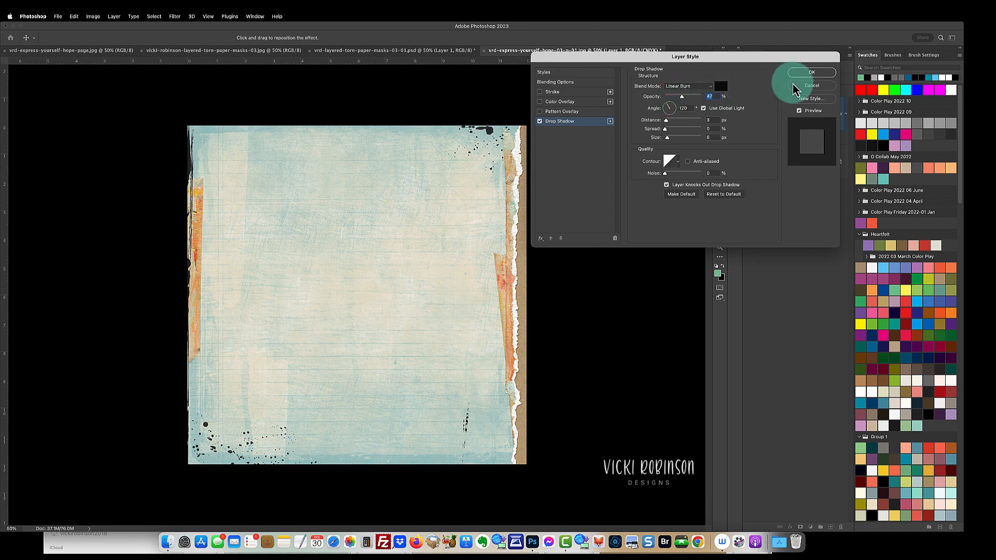
{"action": "left_click", "coordinate": [811, 73]}
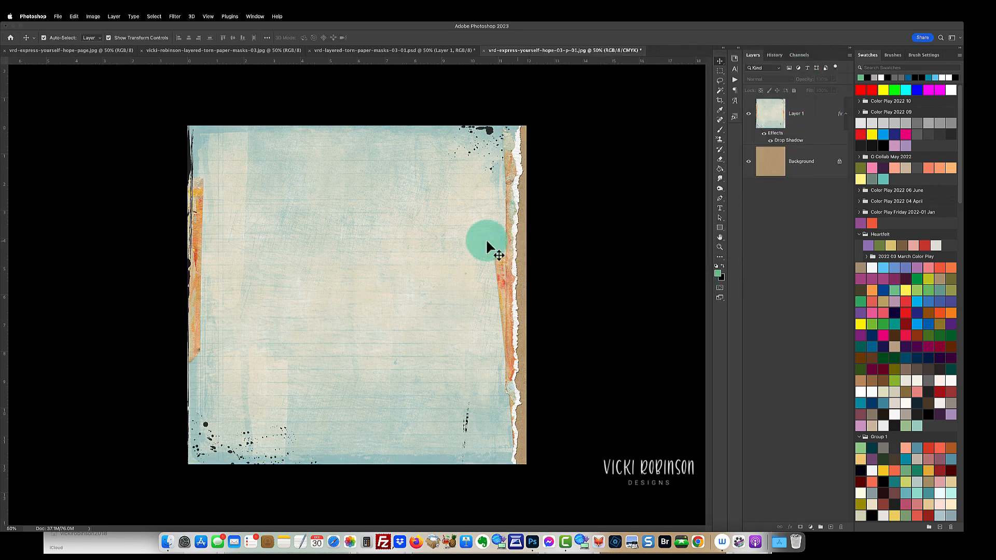
Step: Move the torn paper left so its torn edge sits just right of the page centre
{"action": "left_click_drag", "start_coordinate": [438, 287], "coordinate": [320, 285]}
{"action": "mouse_move", "coordinate": [327, 321]}
{"action": "left_mouse_down"}
{"action": "mouse_move", "coordinate": [311, 324]}
{"action": "mouse_move", "coordinate": [338, 329]}
{"action": "left_mouse_up"}
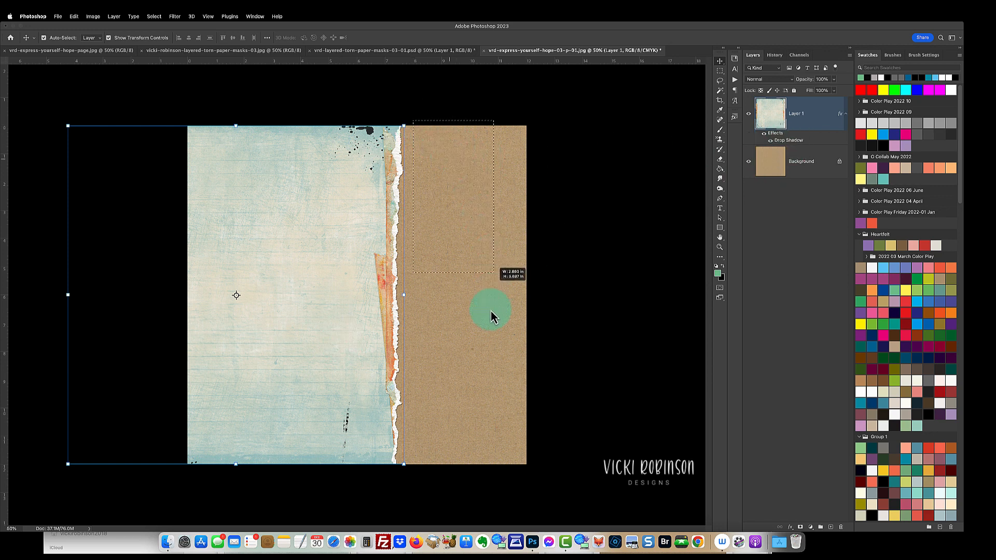
Step: Rotate the torn paper 90° clockwise and position it so the torn edge runs across the lower part of the page
{"action": "key", "text": "super+t"}
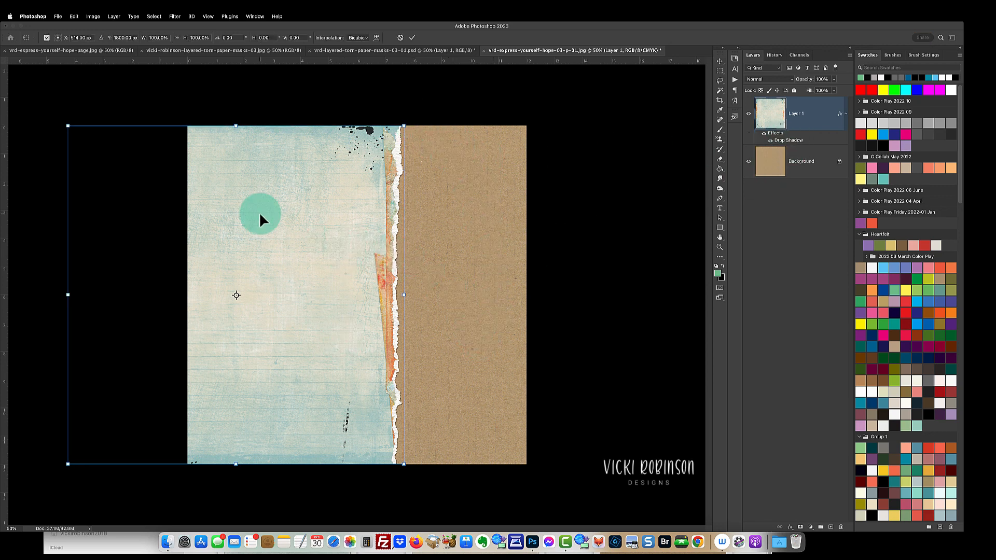
{"action": "left_click_drag", "start_coordinate": [459, 162], "coordinate": [483, 499]}
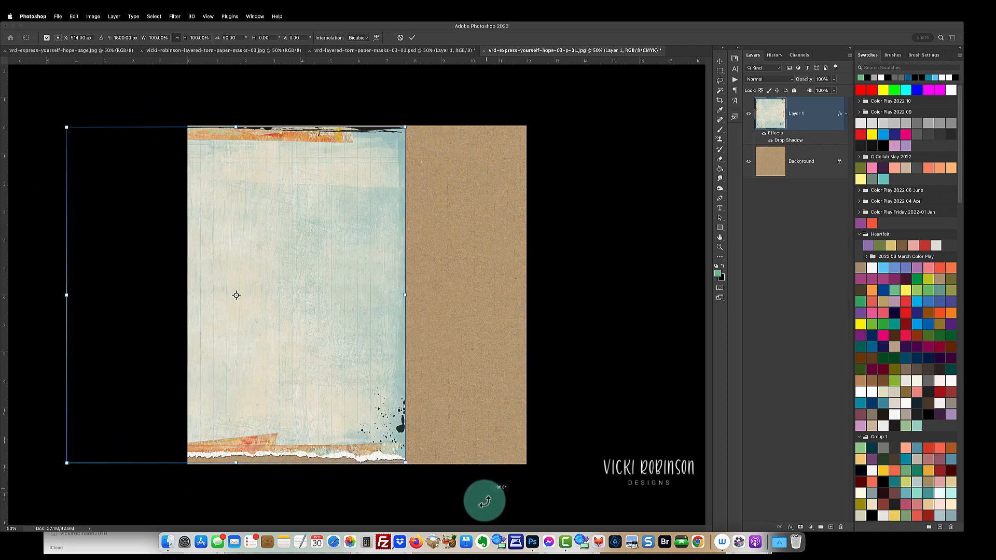
{"action": "left_click_drag", "start_coordinate": [337, 365], "coordinate": [433, 309]}
{"action": "left_click", "coordinate": [832, 127]}
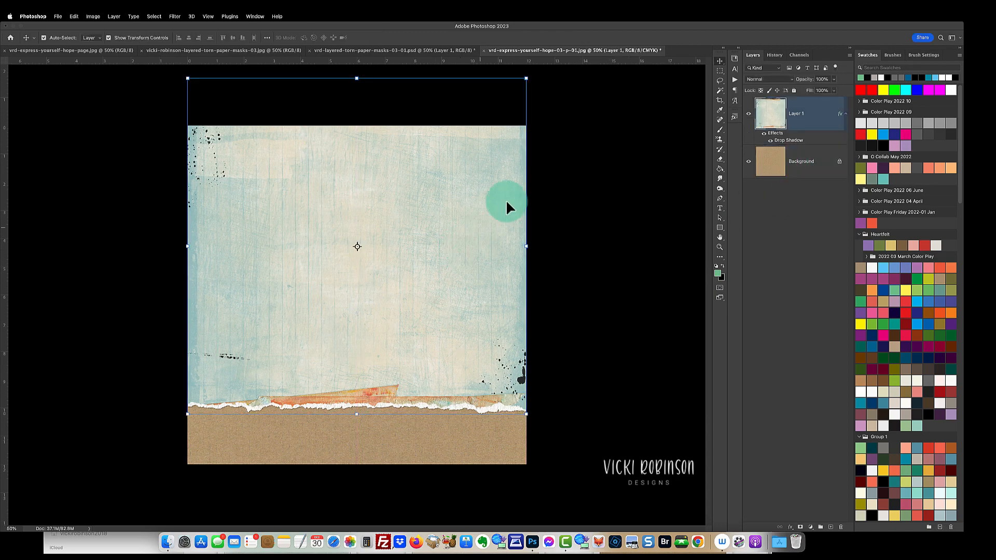
Step: Rotate the torn paper back to a vertical torn edge and move it over the left part of the page
{"action": "left_click_drag", "start_coordinate": [531, 76], "coordinate": [276, 155]}
{"action": "left_click_drag", "start_coordinate": [318, 267], "coordinate": [199, 301]}
{"action": "left_click", "coordinate": [798, 128]}
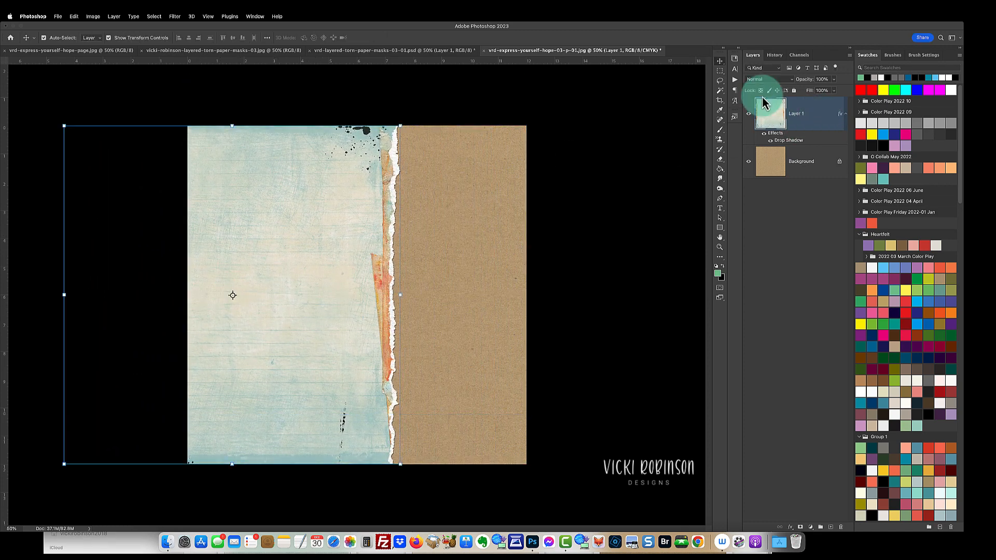
Step: Duplicate the torn paper layer, rotate the copy 180° and move it to the right side, leaving a kraft strip between the torn edges
{"action": "key", "text": "super+j"}
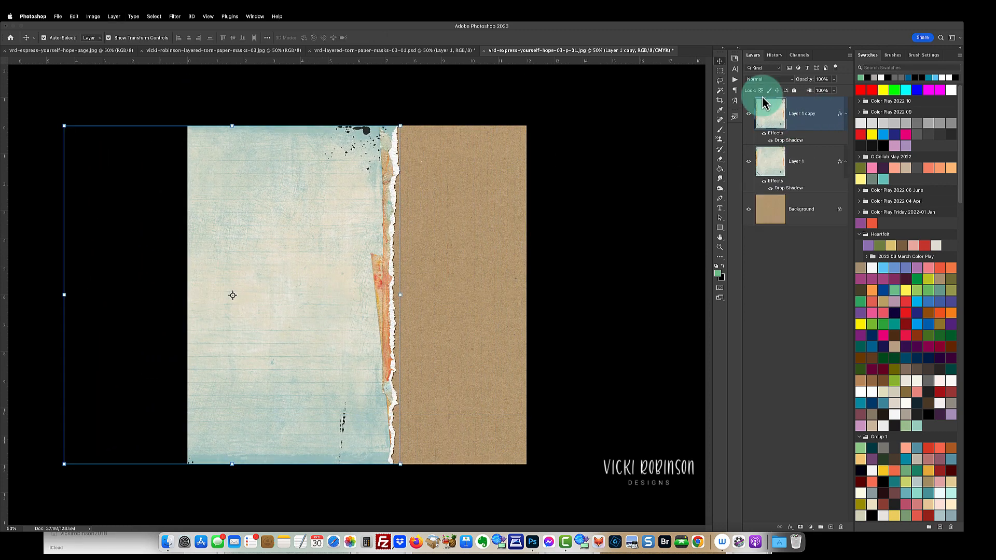
{"action": "left_click_drag", "start_coordinate": [406, 120], "coordinate": [84, 456]}
{"action": "left_click_drag", "start_coordinate": [347, 362], "coordinate": [639, 363]}
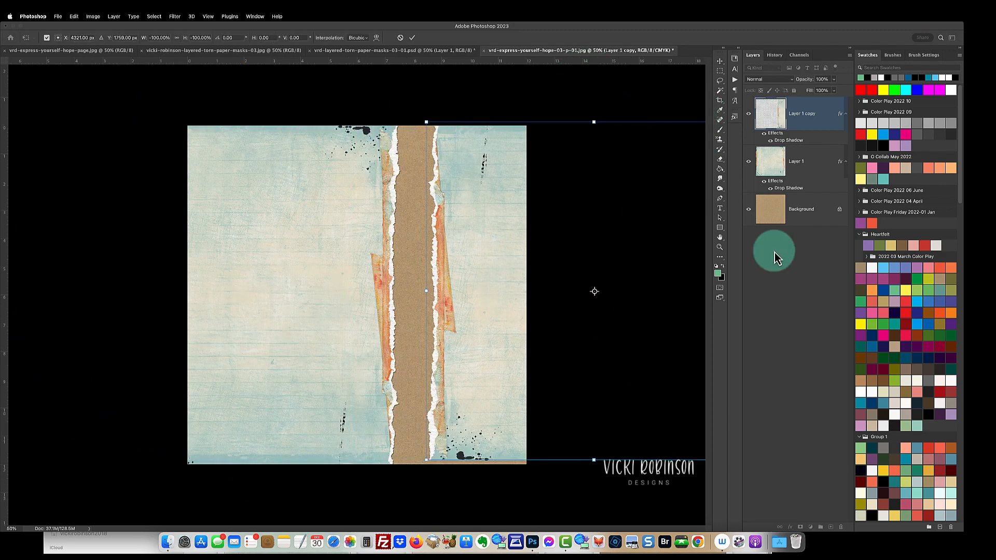
{"action": "key", "text": "Return"}
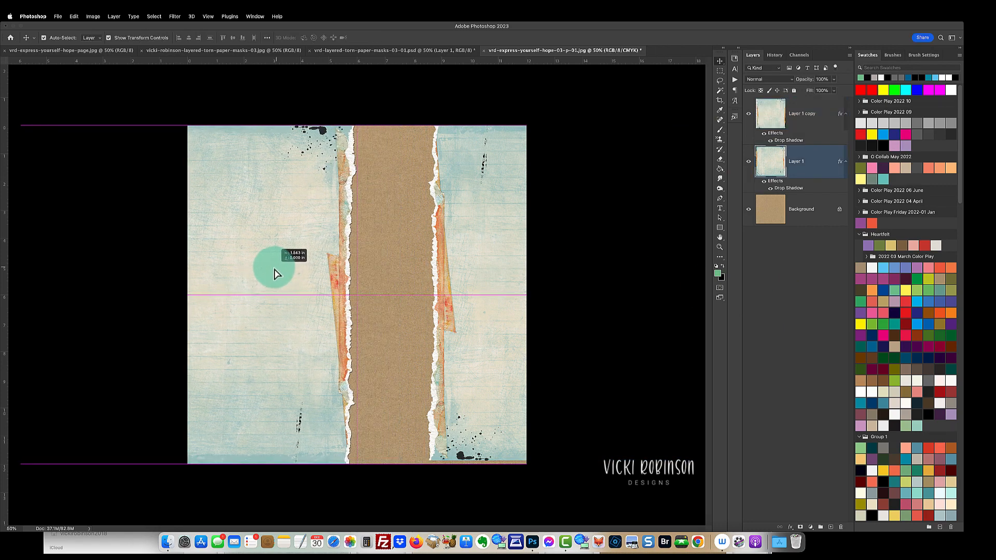